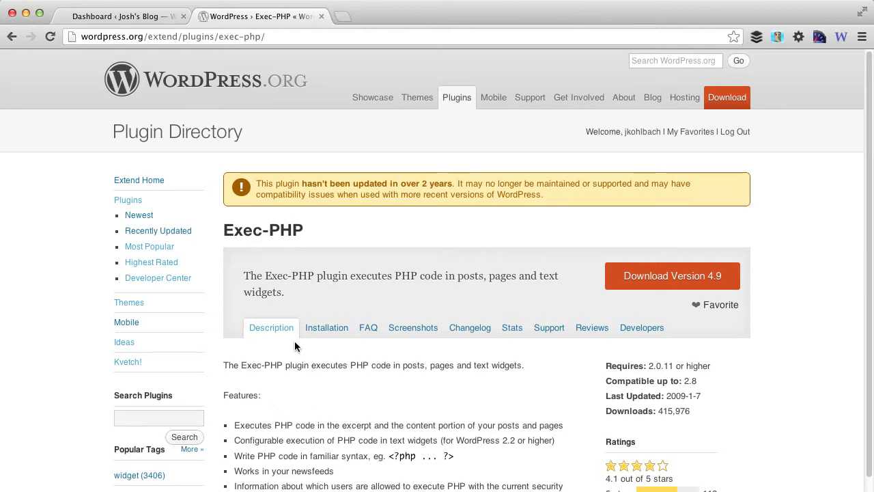
Step: Search the blog's plugin installer for "exec php"
{"action": "left_click", "coordinate": [137, 16]}
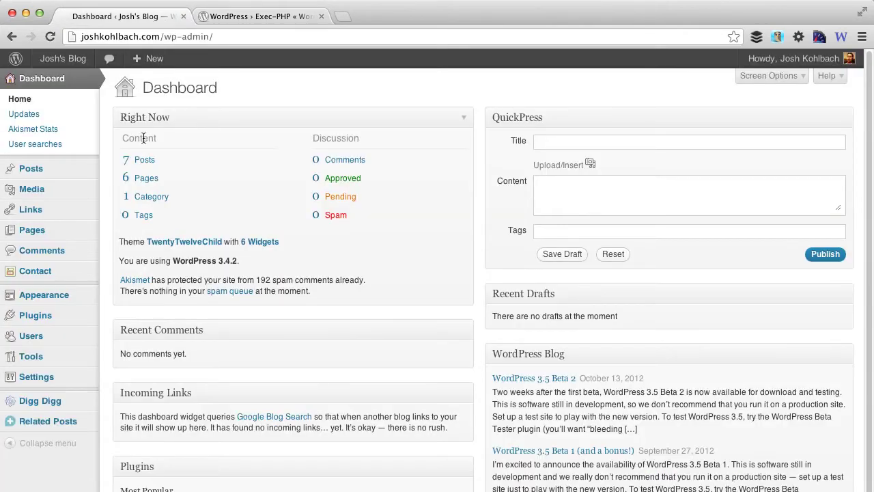
{"action": "left_click", "coordinate": [121, 331]}
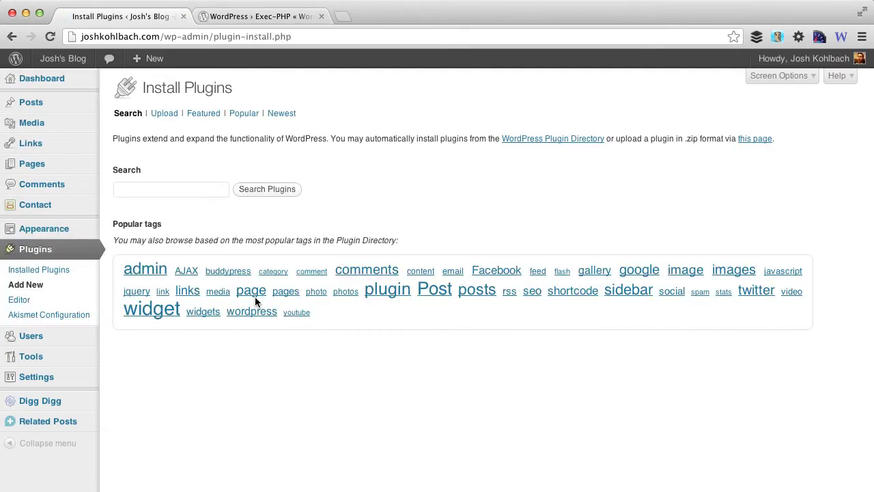
{"action": "left_click", "coordinate": [201, 189]}
{"action": "type", "text": "exec php"}
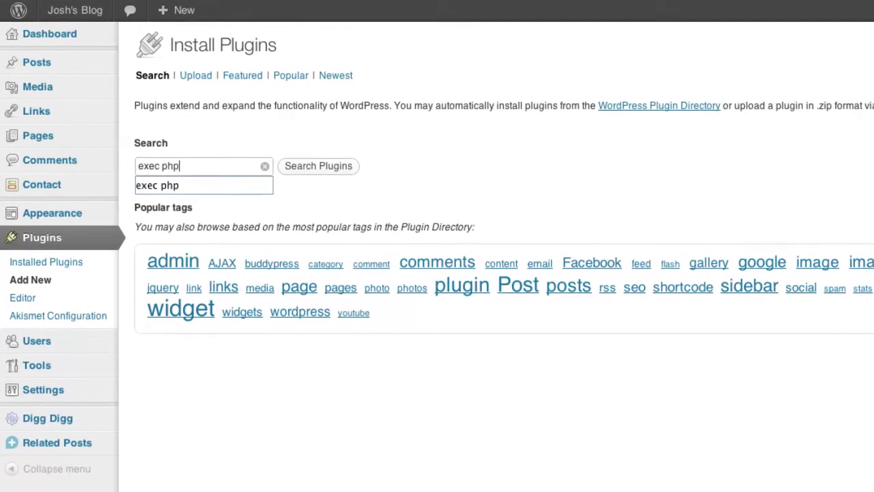
{"action": "key", "text": "Return"}
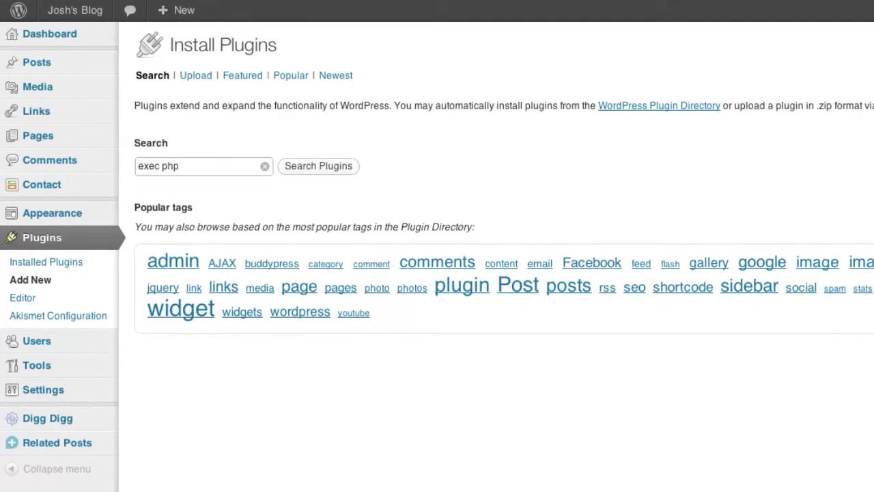
{"action": "key", "text": "Return"}
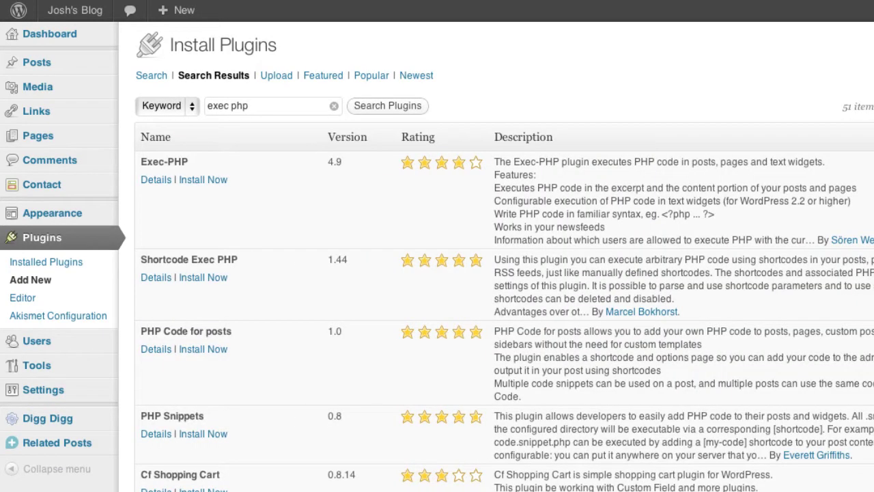
Step: Install the Exec-PHP 4.9 plugin from the search results and activate it
{"action": "left_click", "coordinate": [210, 184]}
{"action": "left_click", "coordinate": [568, 206]}
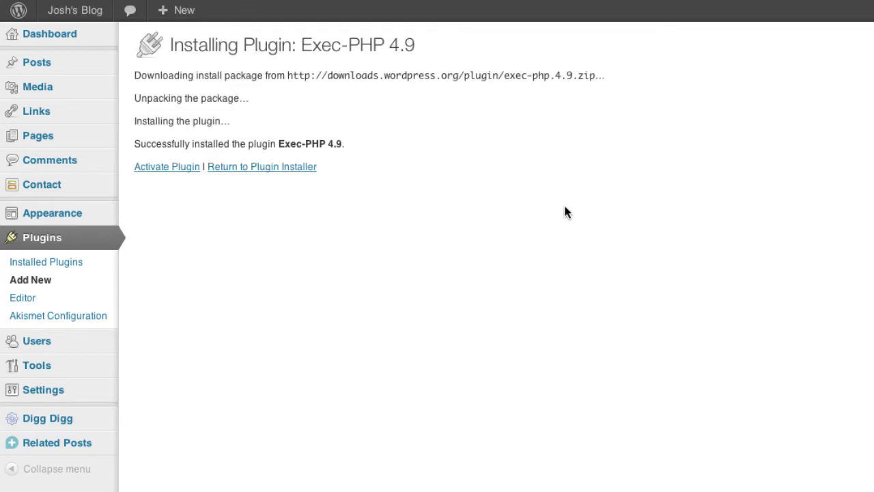
{"action": "left_click", "coordinate": [156, 168]}
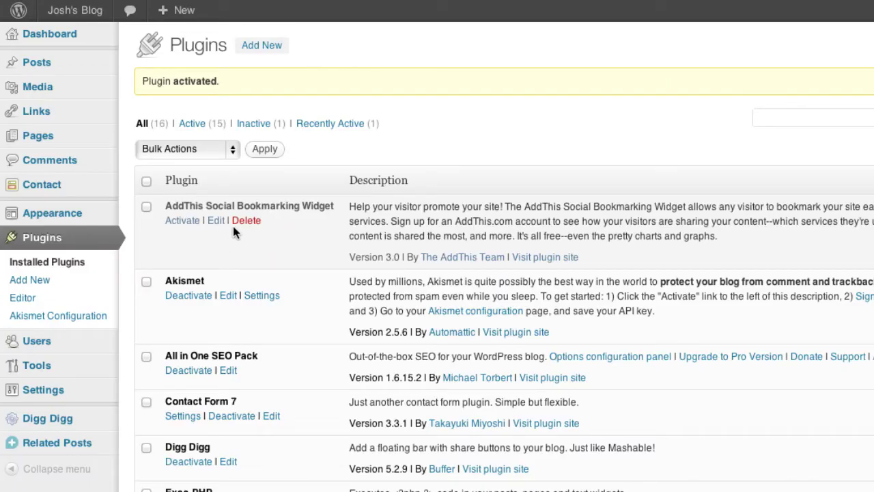
Step: Open the Widgets page, and view the blog's homepage sidebar in a separate browser tab
{"action": "mouse_move", "coordinate": [72, 218]}
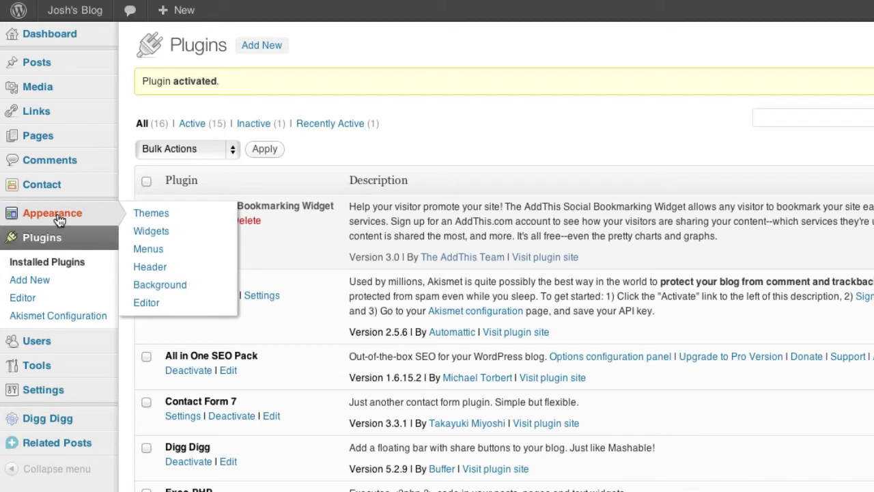
{"action": "left_click", "coordinate": [150, 234]}
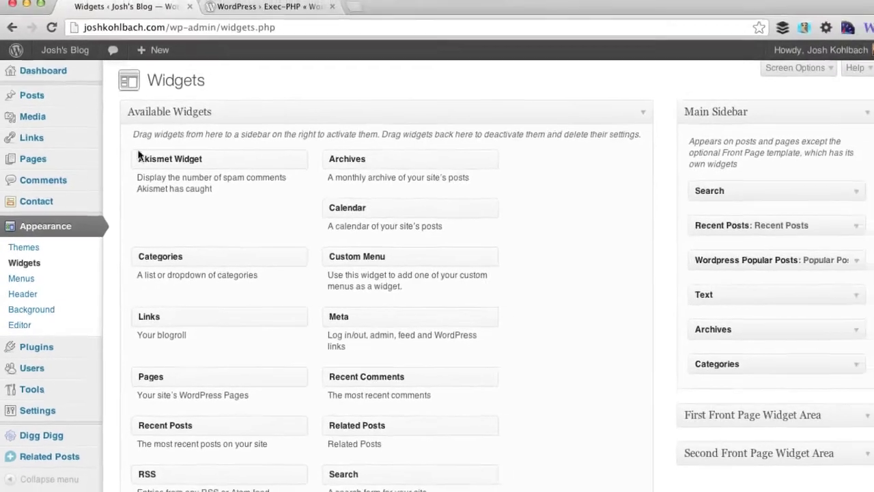
{"action": "right_click", "coordinate": [84, 14]}
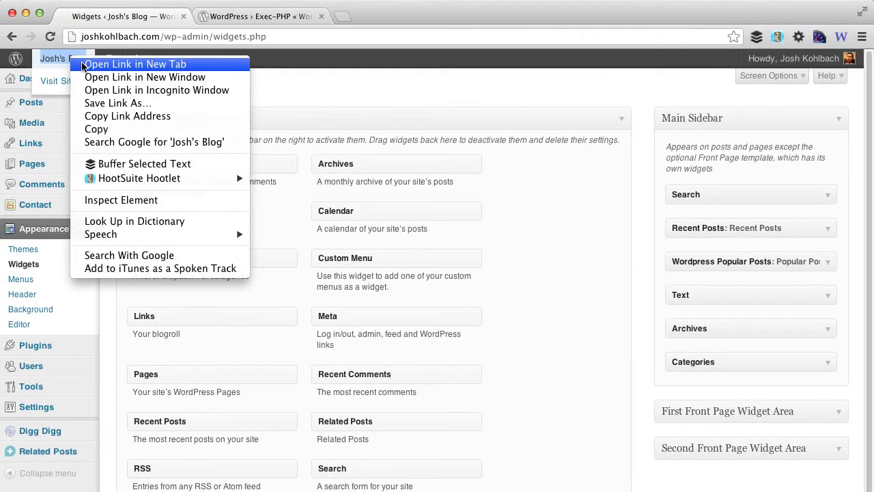
{"action": "left_click", "coordinate": [82, 66]}
{"action": "left_click", "coordinate": [234, 18]}
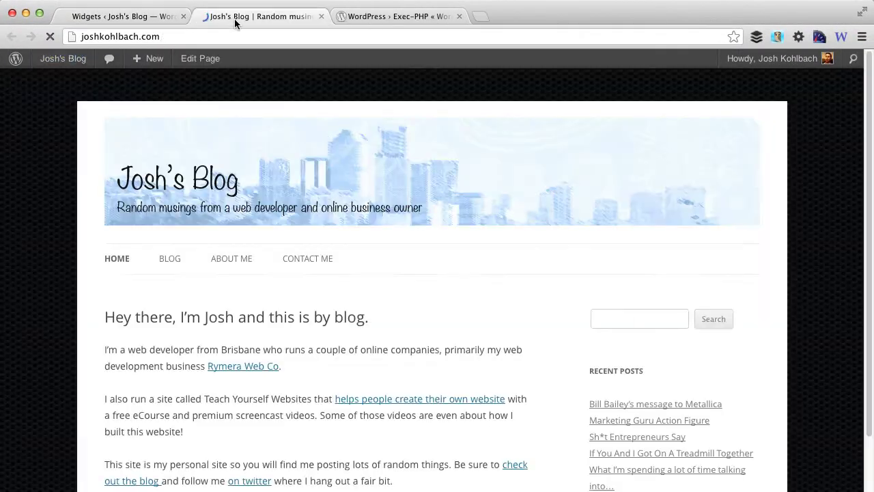
{"action": "scroll", "coordinate": [557, 302], "scroll_direction": "down", "scroll_amount": 5}
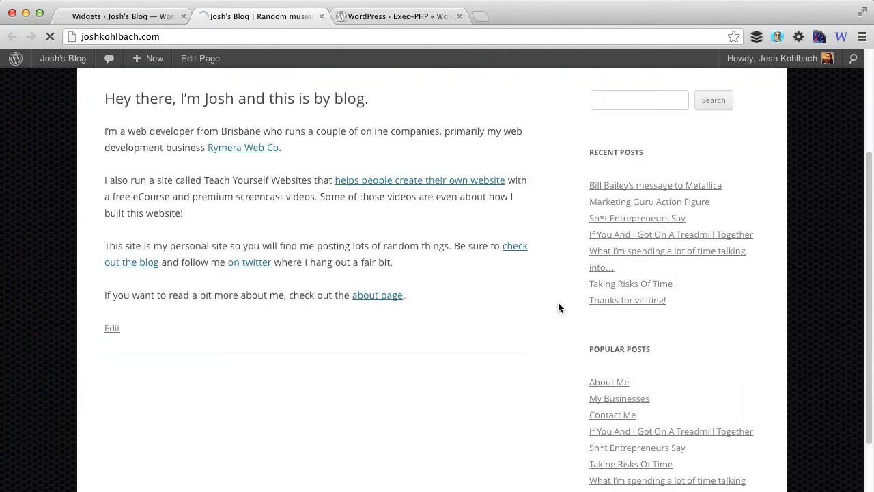
{"action": "scroll", "coordinate": [564, 287], "scroll_direction": "up", "scroll_amount": 3}
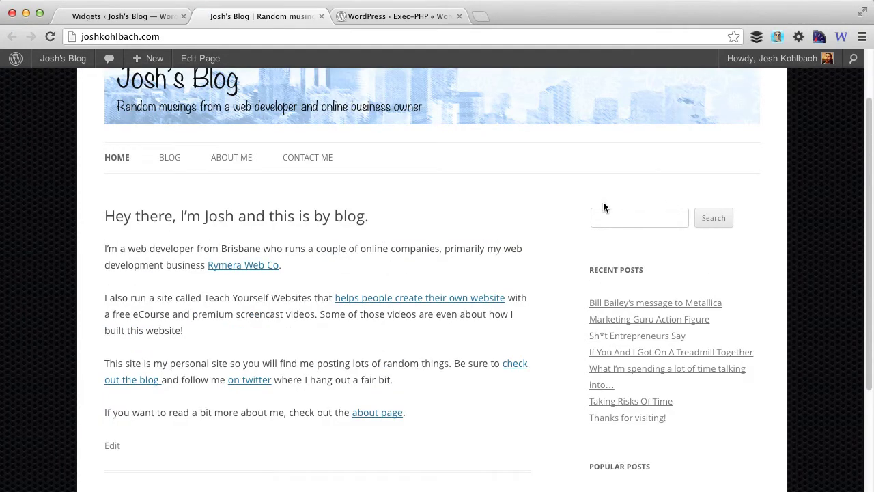
Step: Return to the Widgets page and add a Text widget above Search in the Main Sidebar
{"action": "left_click", "coordinate": [146, 15]}
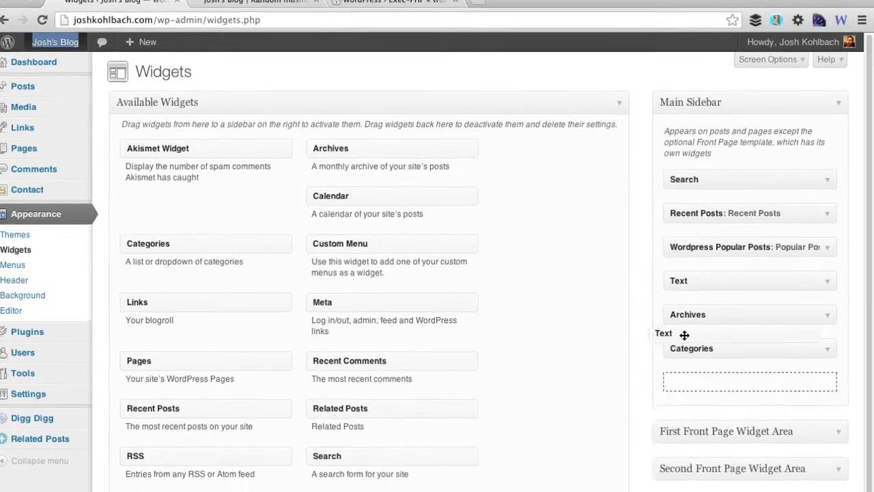
{"action": "left_click_drag", "start_coordinate": [685, 352], "coordinate": [699, 195]}
Step: Fill the new Text widget with the PHP code "<?php echo 'hello world!'; ?>" on separate lines and save it
{"action": "left_click", "coordinate": [596, 178]}
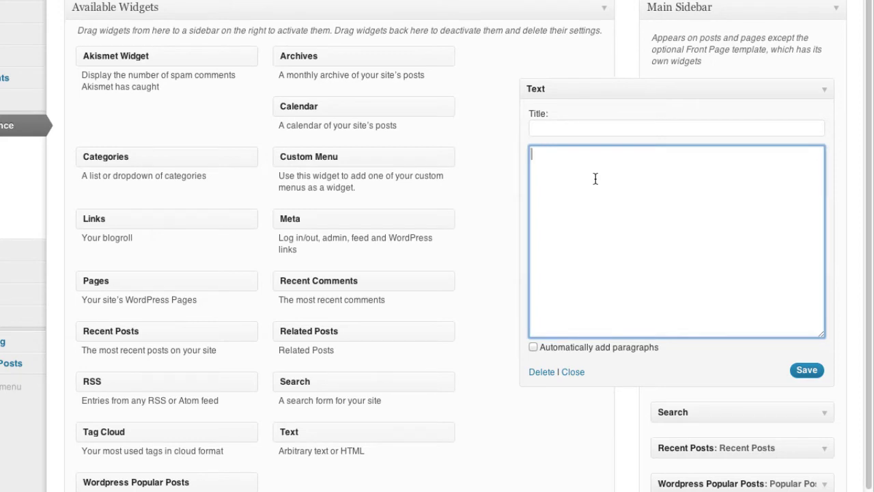
{"action": "type", "text": "<?php"}
{"action": "key", "text": "Return"}
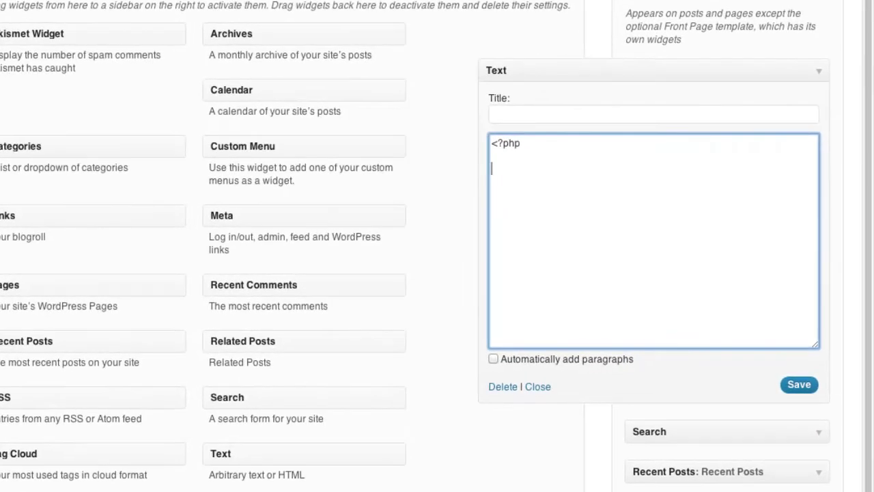
{"action": "type", "text": "echo 'hello wo"}
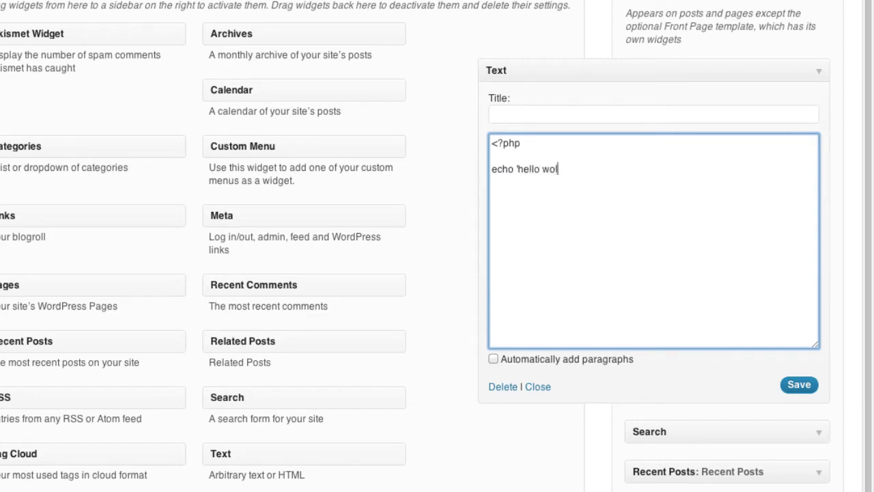
{"action": "type", "text": "rld!';"}
{"action": "key", "text": "Return"}
{"action": "key", "text": "Return"}
{"action": "type", "text": "?>"}
{"action": "left_click_drag", "start_coordinate": [492, 195], "coordinate": [512, 195]}
{"action": "left_click", "coordinate": [534, 199]}
{"action": "left_click", "coordinate": [785, 384]}
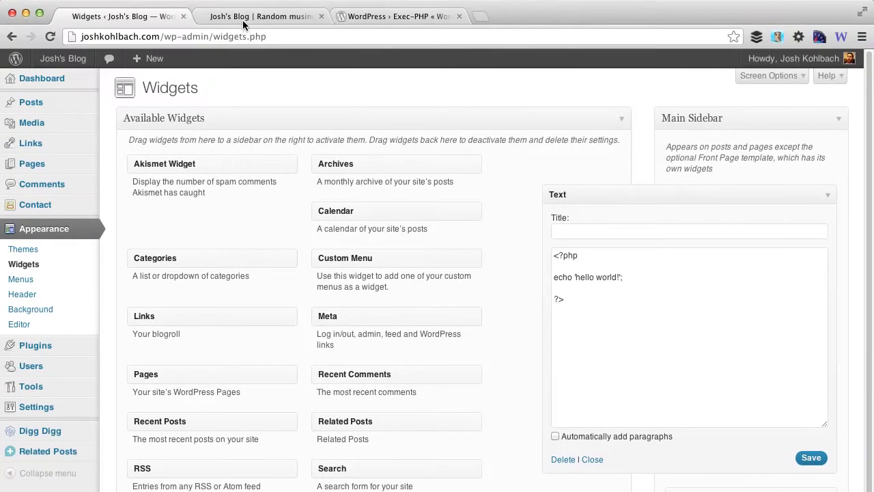
Step: Reload the blog's homepage and check the new Text widget's output in the sidebar
{"action": "left_click", "coordinate": [230, 7]}
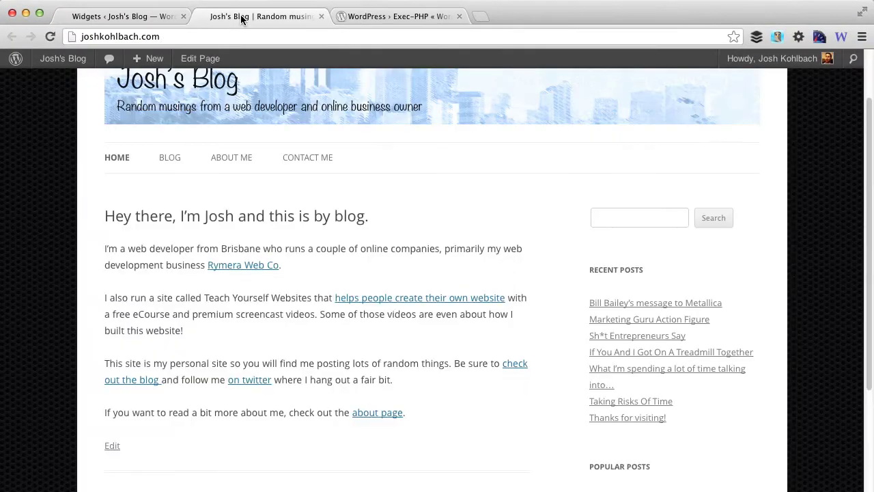
{"action": "left_click", "coordinate": [50, 36]}
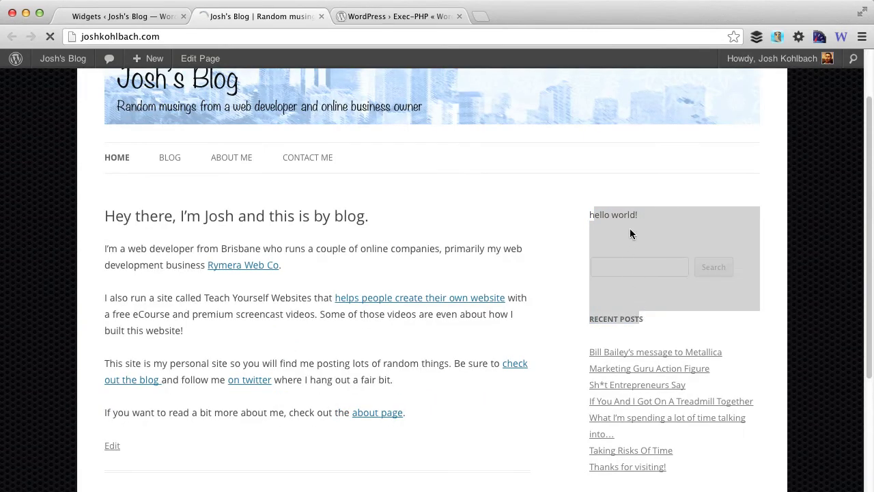
{"action": "left_click_drag", "start_coordinate": [637, 215], "coordinate": [576, 215]}
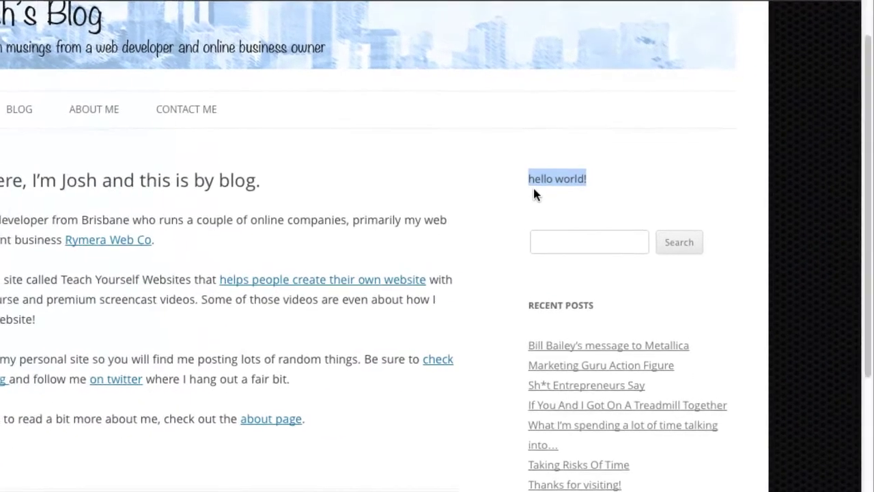
{"action": "left_click", "coordinate": [532, 192]}
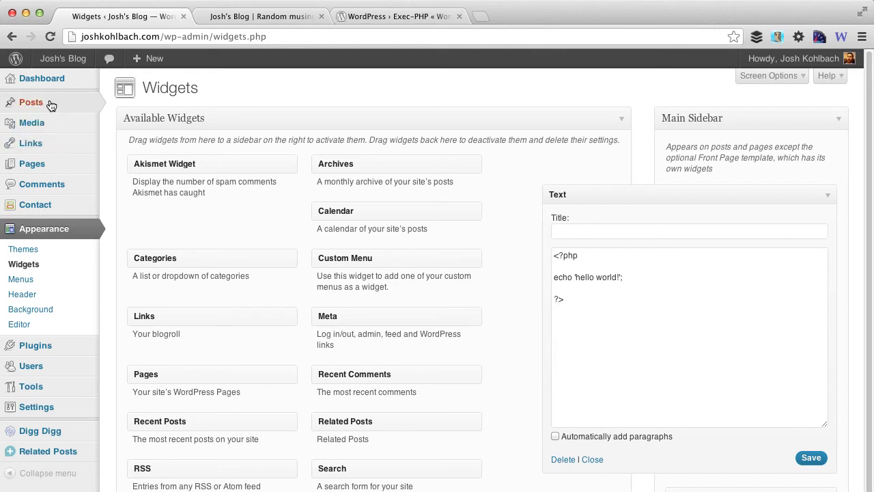
Step: Start a new post in the blog admin and switch its editor to HTML mode
{"action": "mouse_move", "coordinate": [52, 104]}
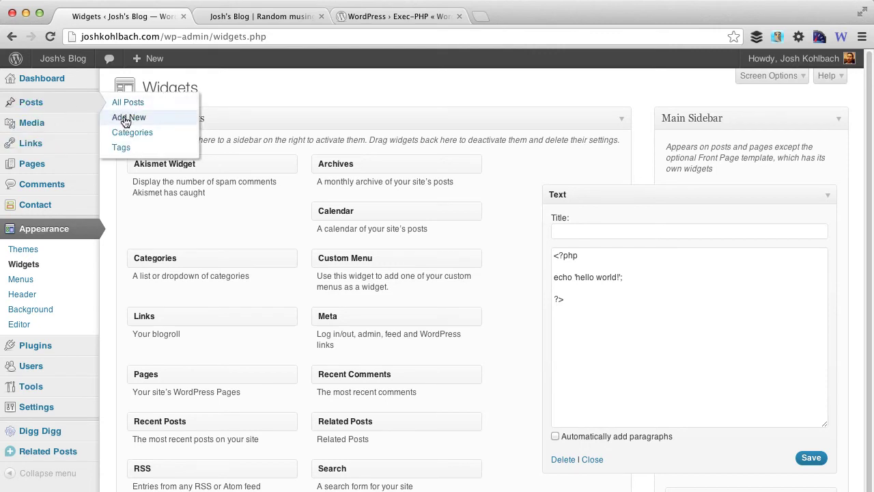
{"action": "left_click", "coordinate": [128, 118]}
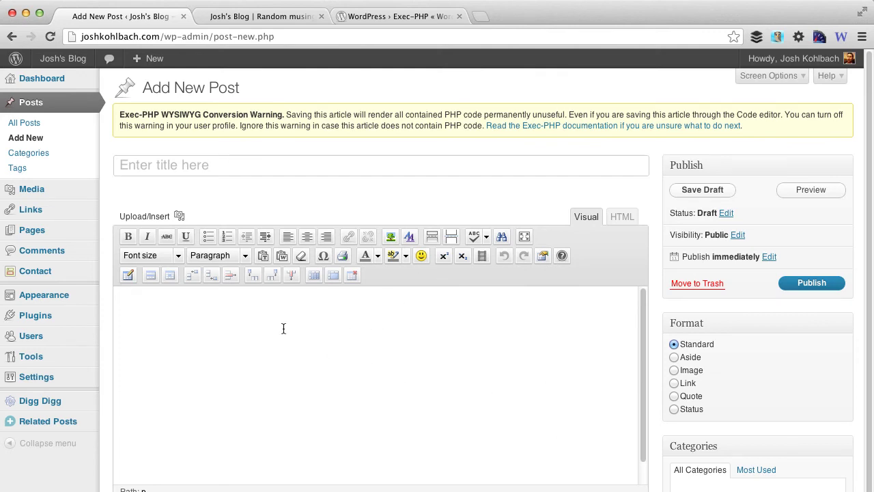
{"action": "left_click", "coordinate": [622, 217]}
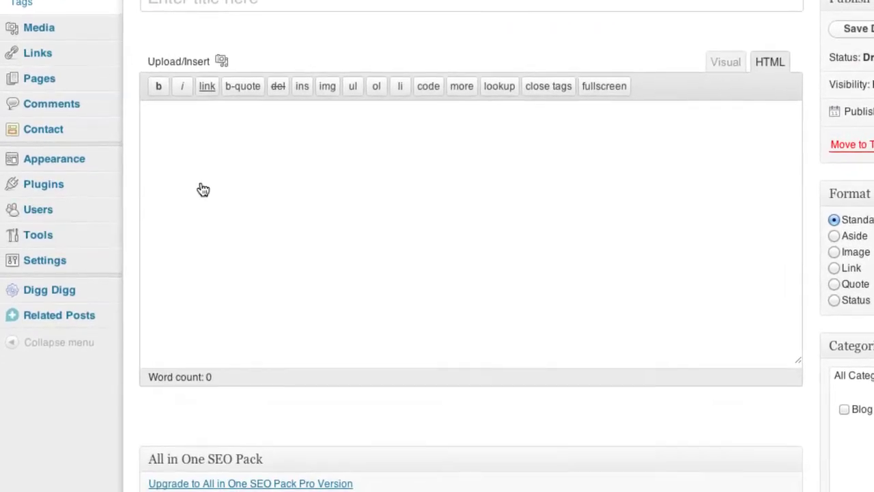
Step: Turn on Disable WYSIWYG Conversion Warning in your user profile's Exec-PHP settings and update the profile
{"action": "mouse_move", "coordinate": [15, 339]}
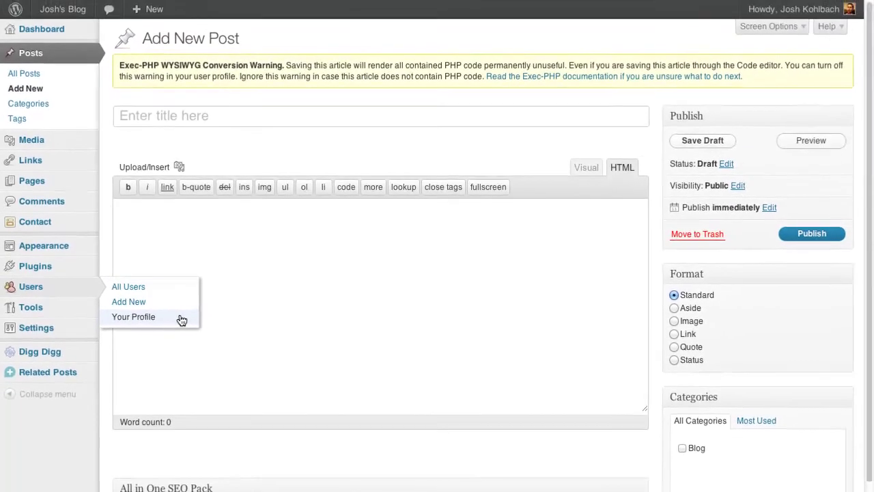
{"action": "left_click", "coordinate": [181, 318]}
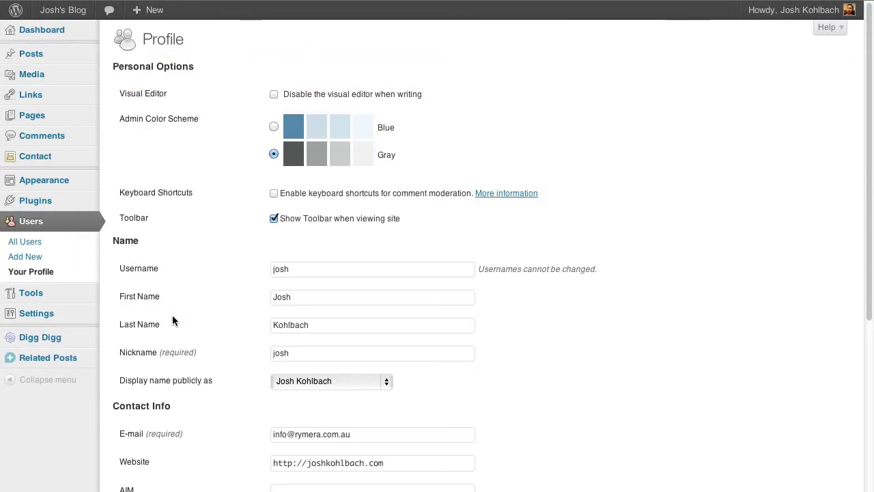
{"action": "scroll", "coordinate": [232, 331], "scroll_direction": "down", "scroll_amount": 10}
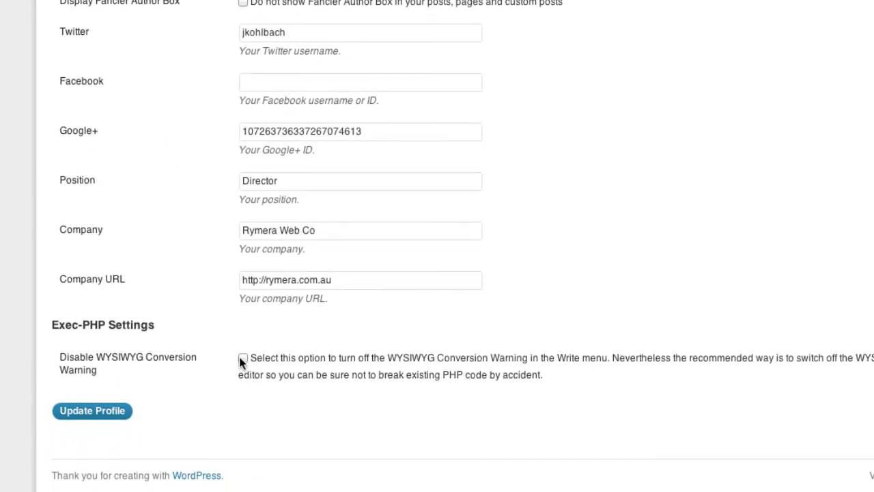
{"action": "left_click", "coordinate": [243, 359]}
{"action": "left_click", "coordinate": [92, 410]}
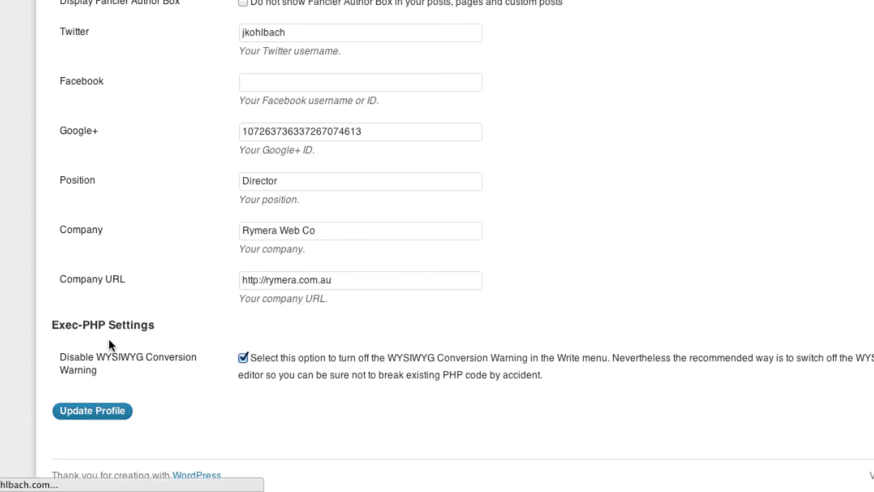